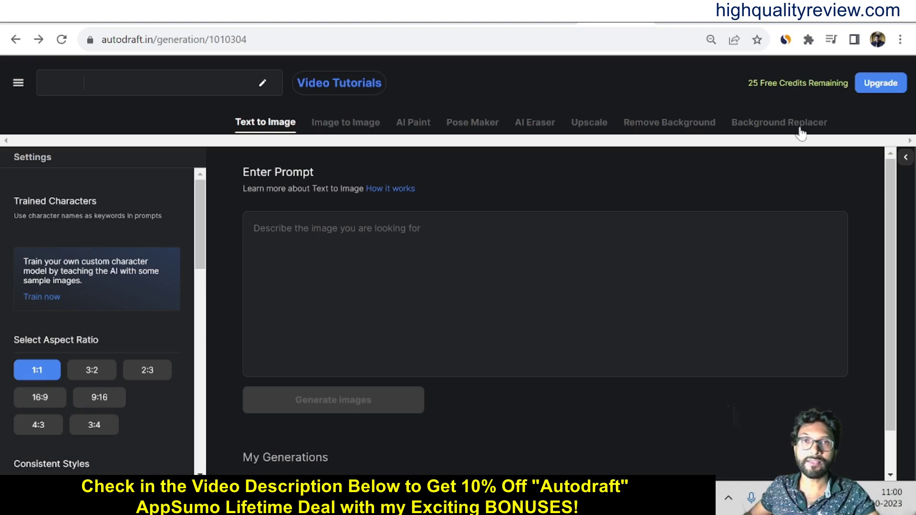
Switch to the AppSumo Autodraft deal page and highlight its $49 price.
left_click(541, 16)
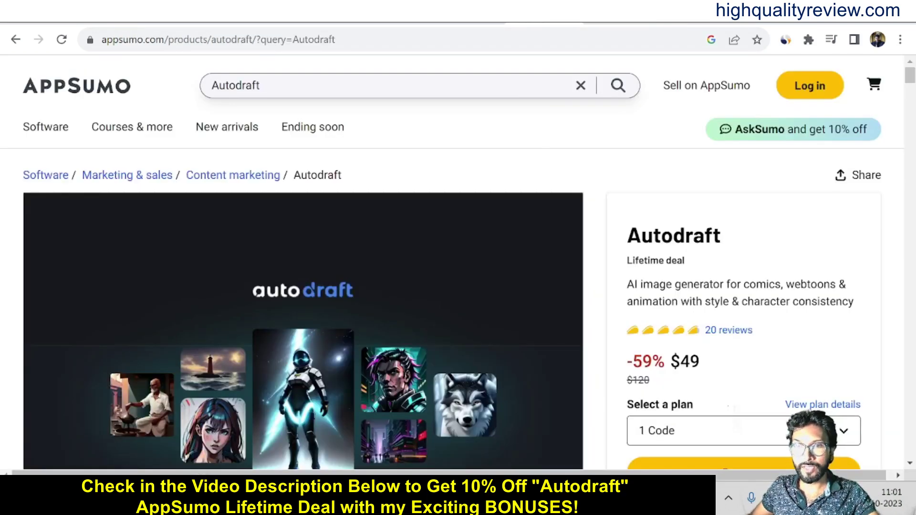
left_click_drag(670, 361, 706, 368)
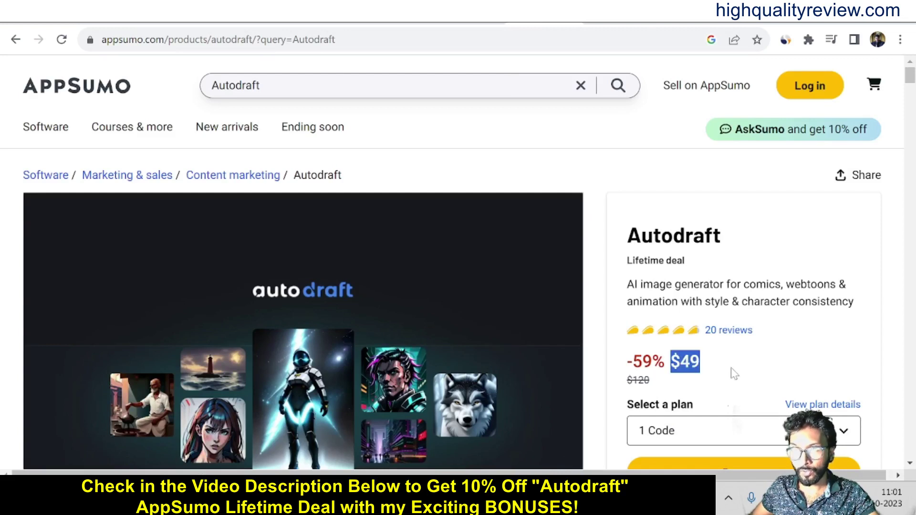
left_click(734, 373)
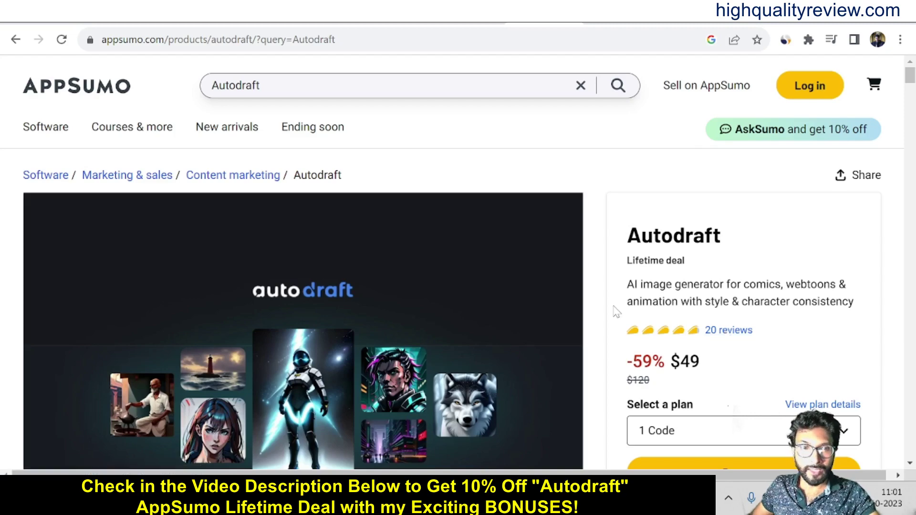
Scroll the Autodraft overview down to the deal terms: lifetime access, 60-day redemption, stacking 3 codes.
scroll(615, 311, "down", 10)
scroll(614, 311, "down", 8)
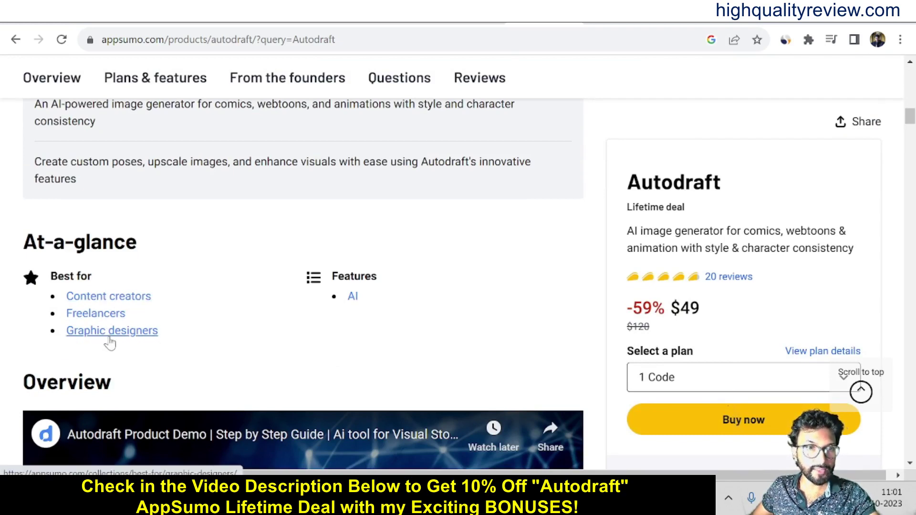
scroll(377, 334, "down", 5)
scroll(377, 334, "down", 15)
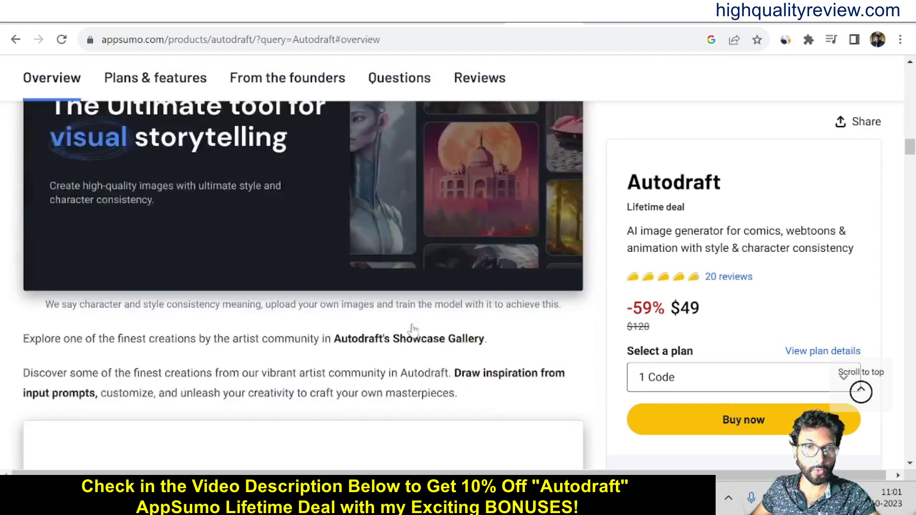
scroll(413, 331, "down", 15)
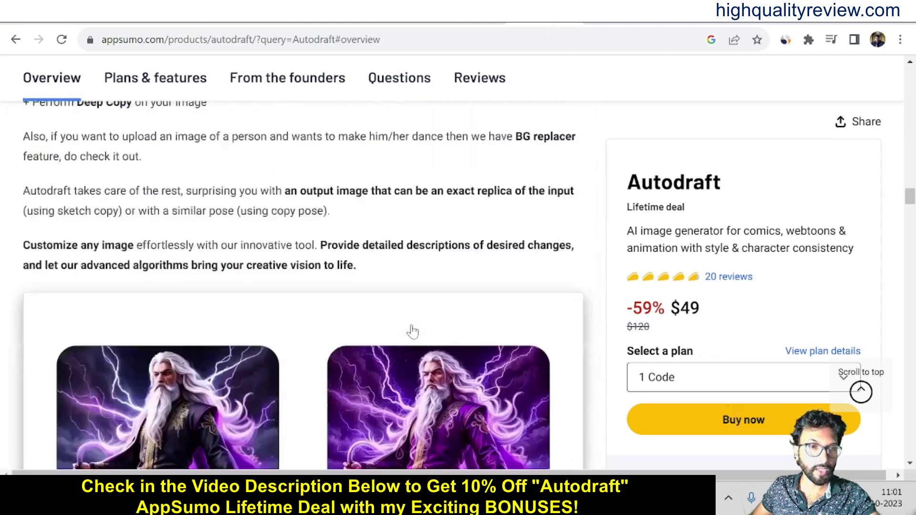
scroll(413, 331, "down", 10)
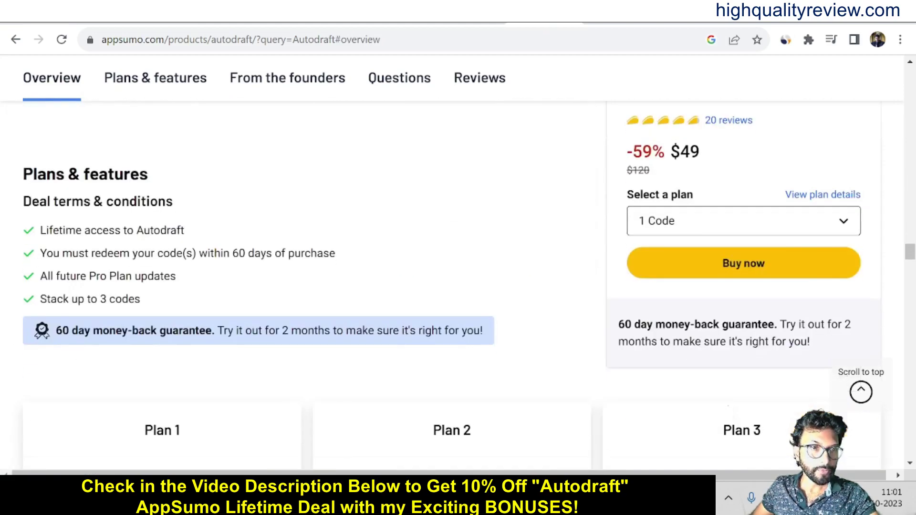
Compare the Plan 1–3 cards at $49, $98 and $147, then return to Autodraft's Text to Image generator.
scroll(303, 274, "up", 2)
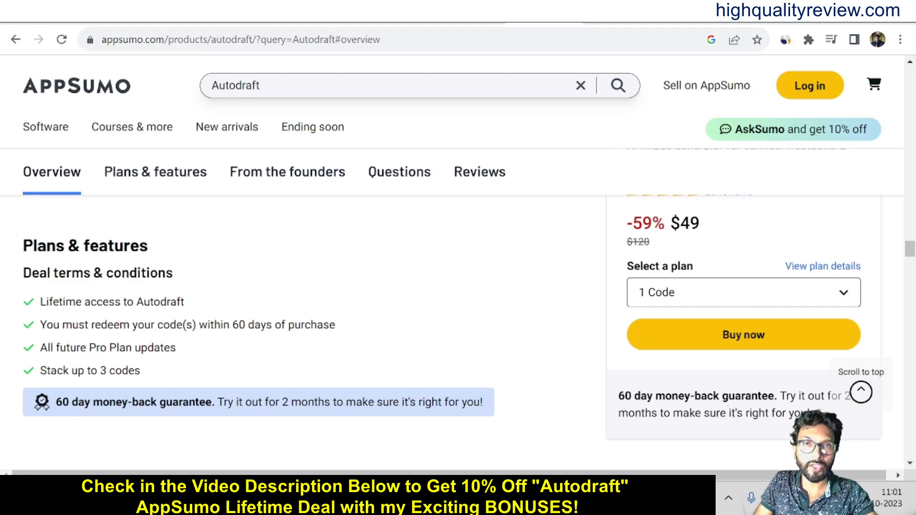
scroll(189, 380, "down", 10)
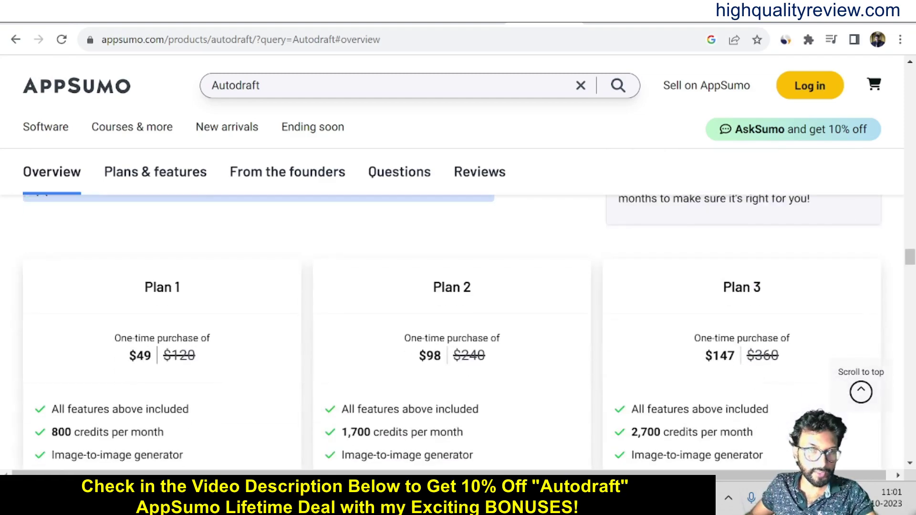
scroll(189, 378, "up", 7)
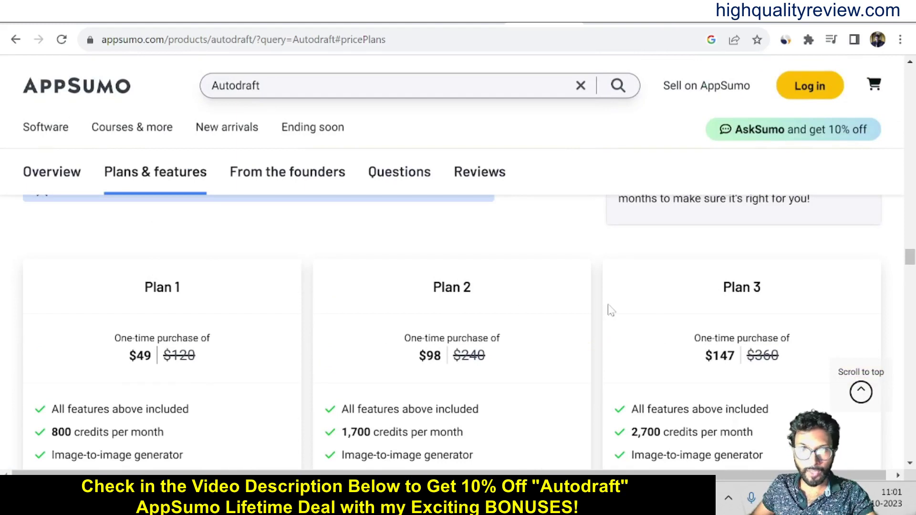
scroll(427, 300, "down", 2)
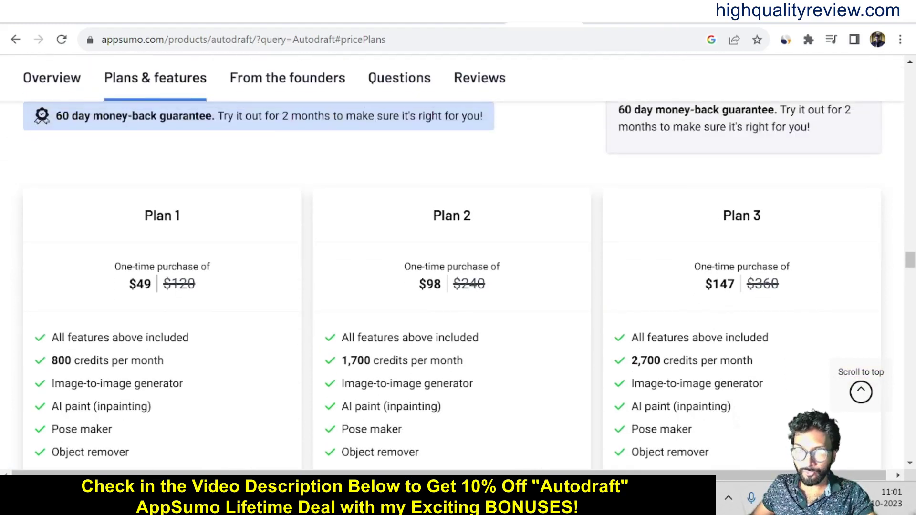
scroll(496, 311, "down", 6)
scroll(517, 246, "up", 4)
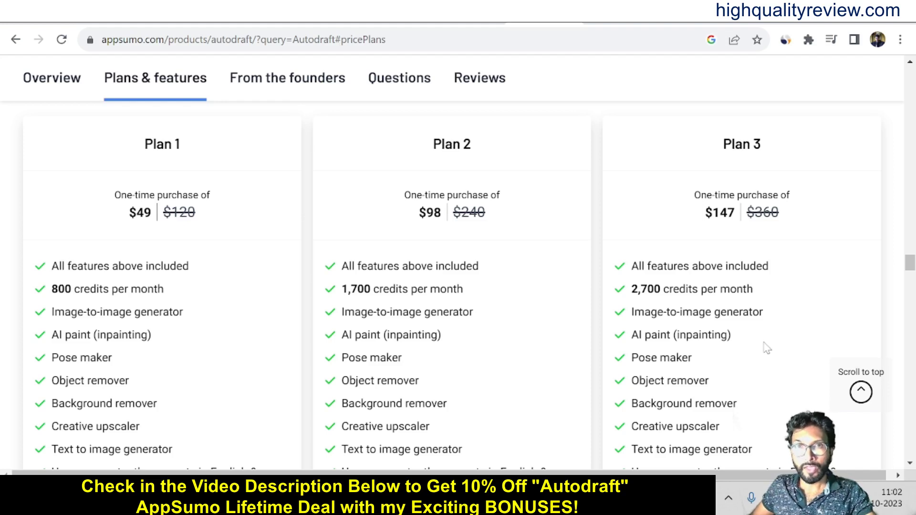
left_click(612, 22)
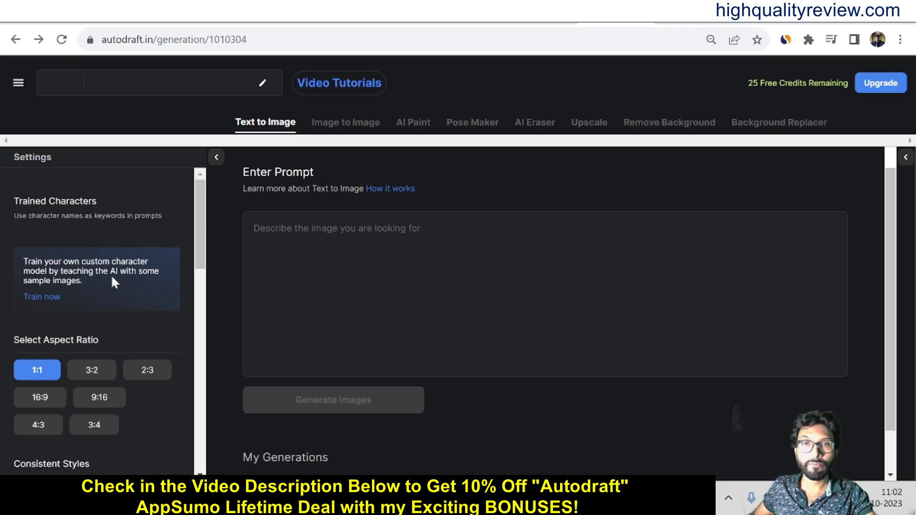
left_click(430, 267)
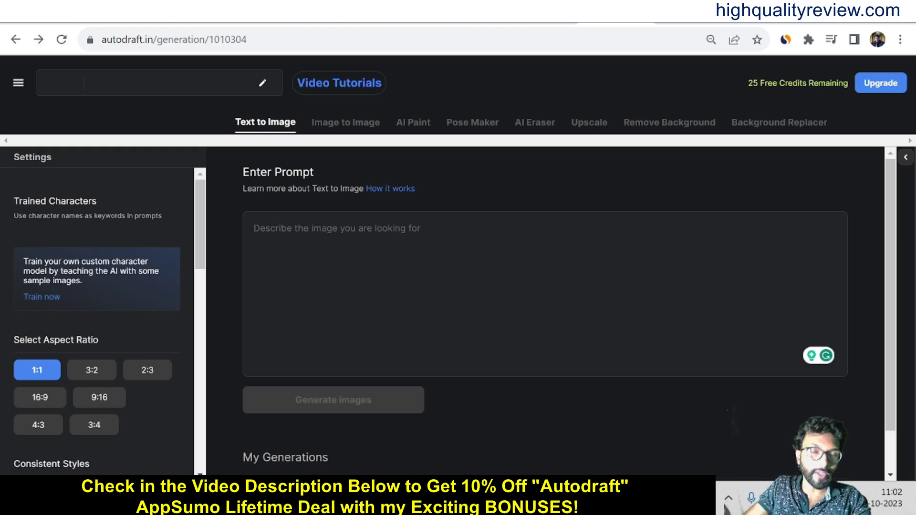
Go to the Custom AI Training page via Train now and open its Custom Training Guidelines article.
left_click(46, 301)
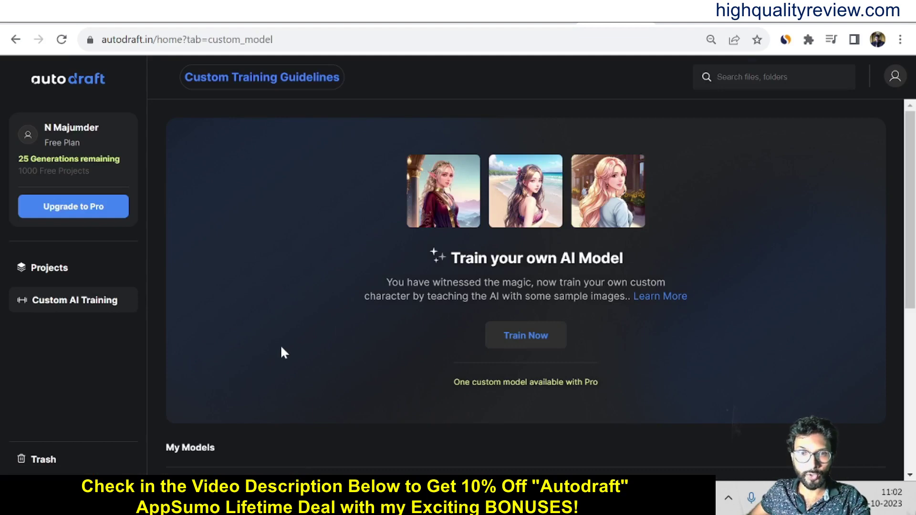
scroll(280, 354, "down", 3)
scroll(280, 354, "up", 3)
left_click(666, 299)
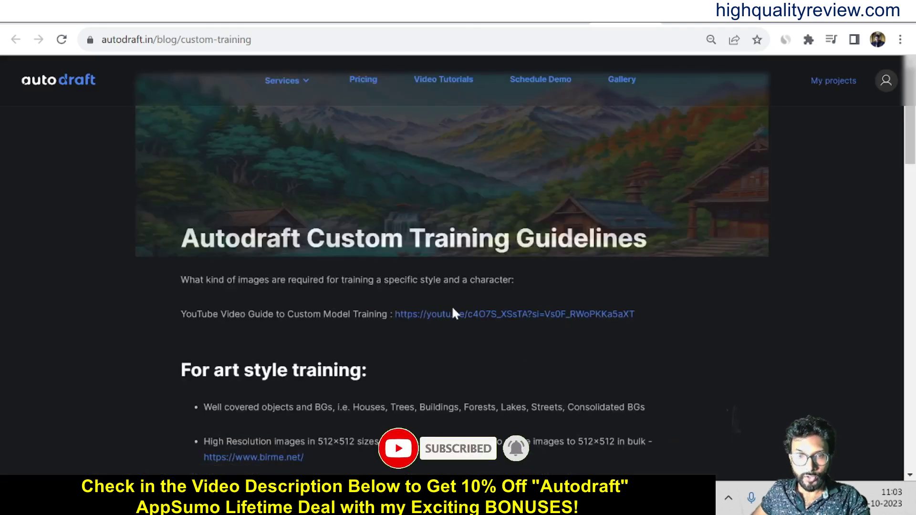
Open the YouTube Custom Model Training Demonstration, skip to 0:32 and pause it.
left_click(457, 320)
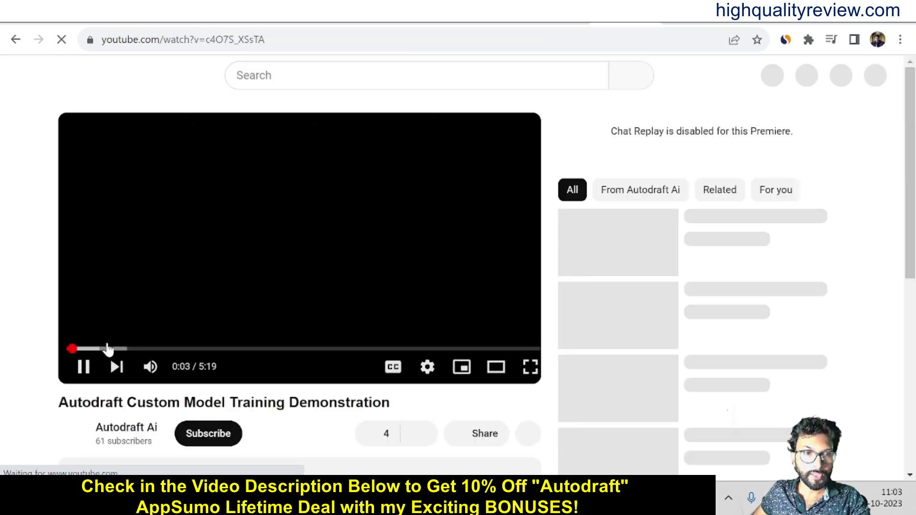
left_click(108, 349)
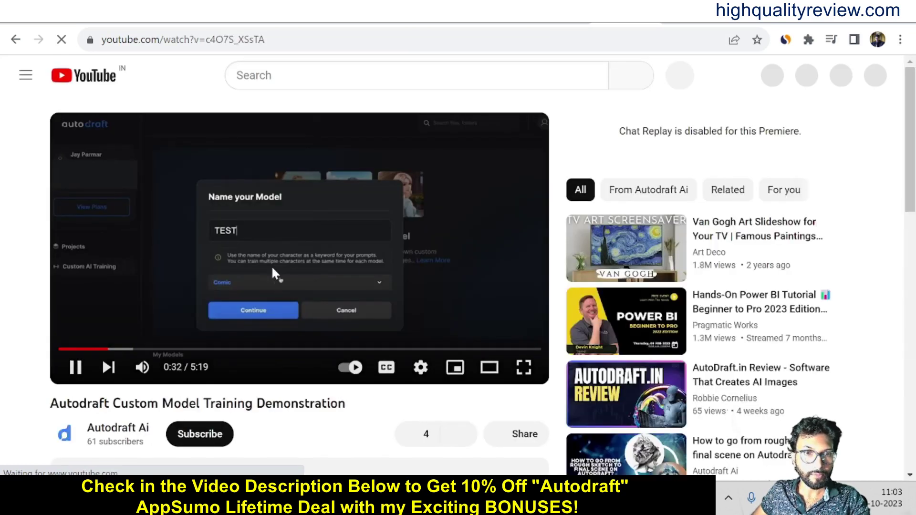
left_click(272, 269)
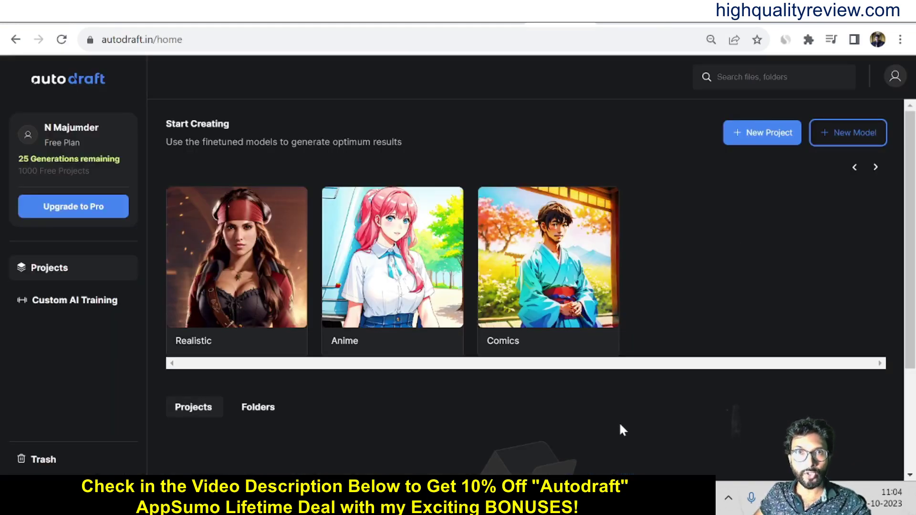
In the Folders view, create and save a new folder named 'test'.
scroll(604, 416, "down", 3)
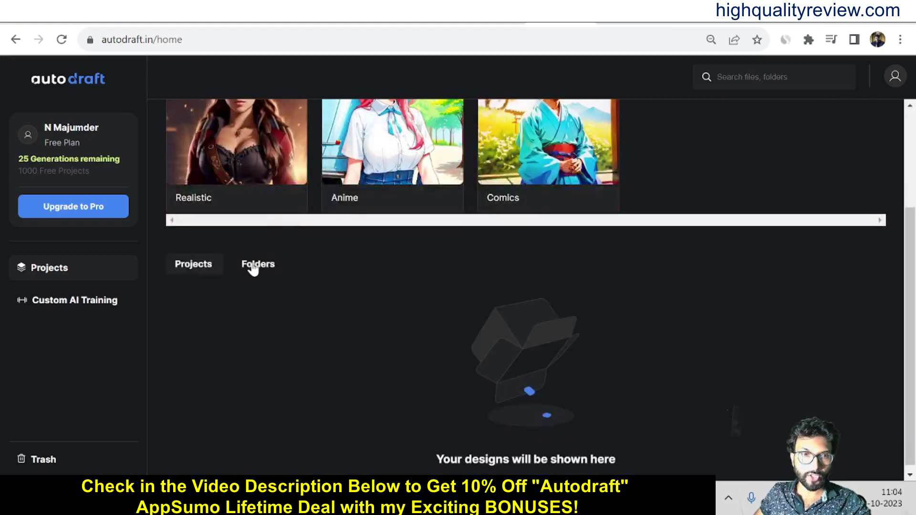
left_click(262, 269)
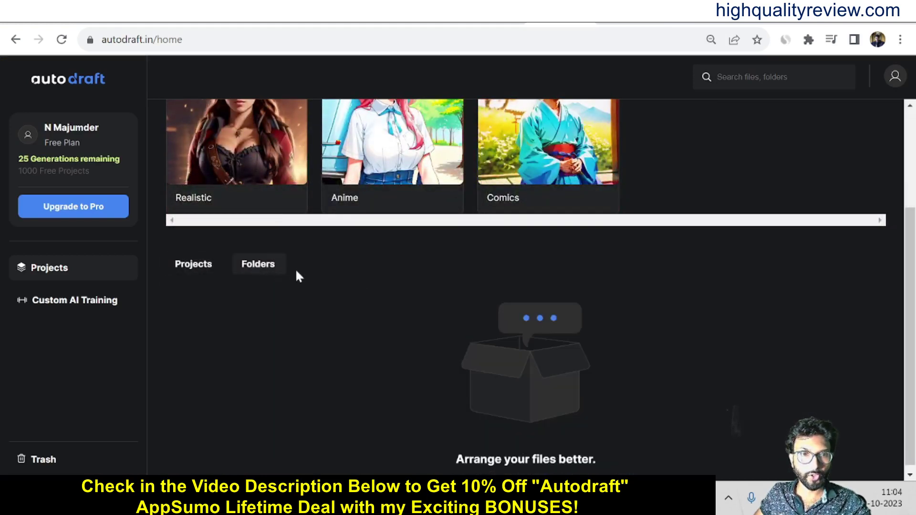
scroll(347, 302, "down", 1)
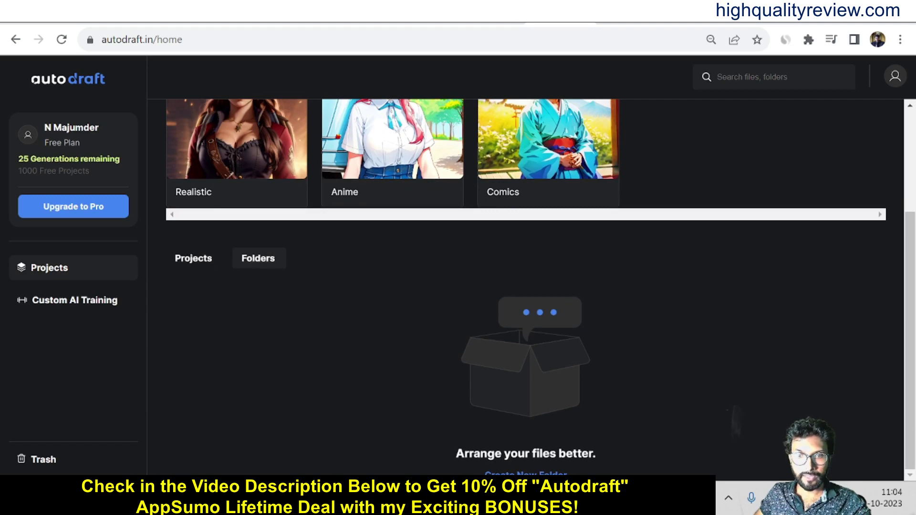
left_click(520, 474)
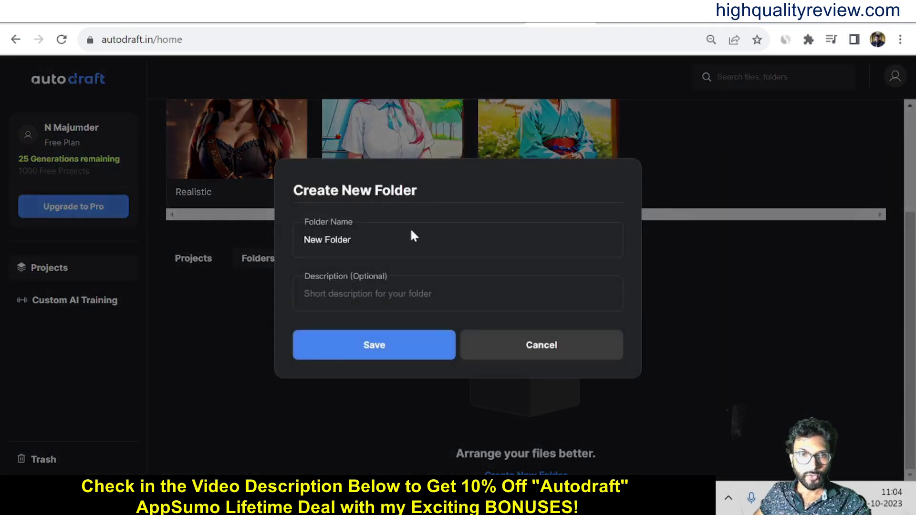
left_click_drag(353, 240, 278, 241)
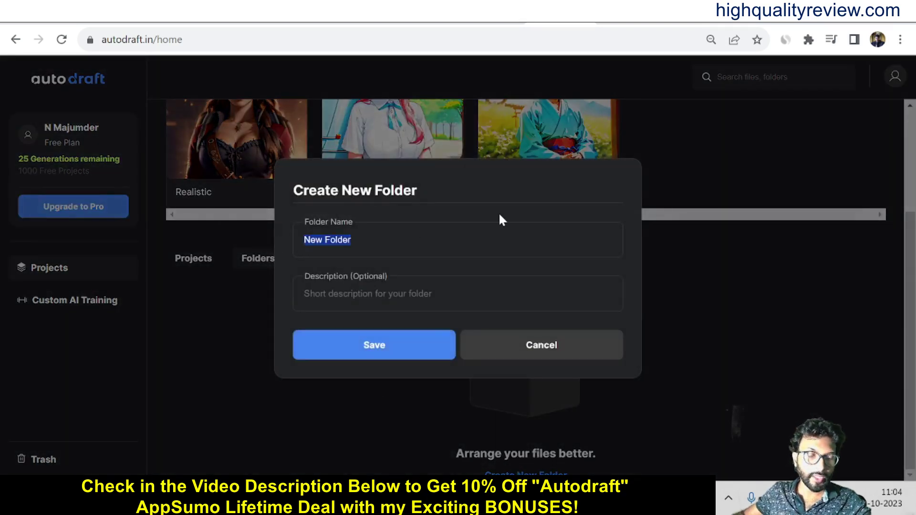
type("tes")
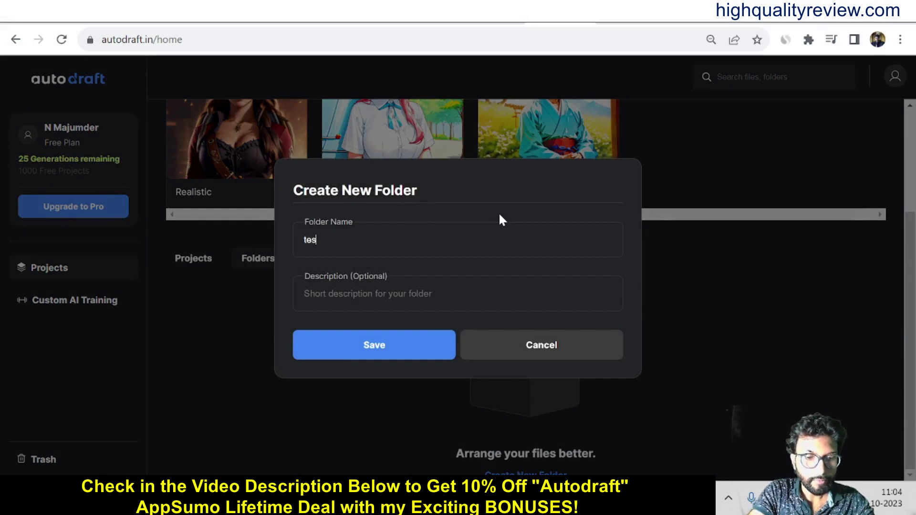
type("t")
left_click(389, 294)
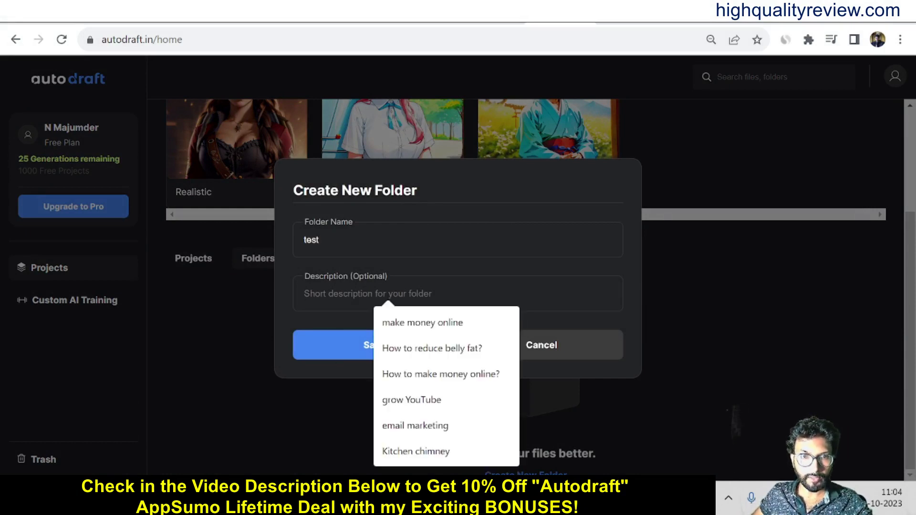
left_click(324, 345)
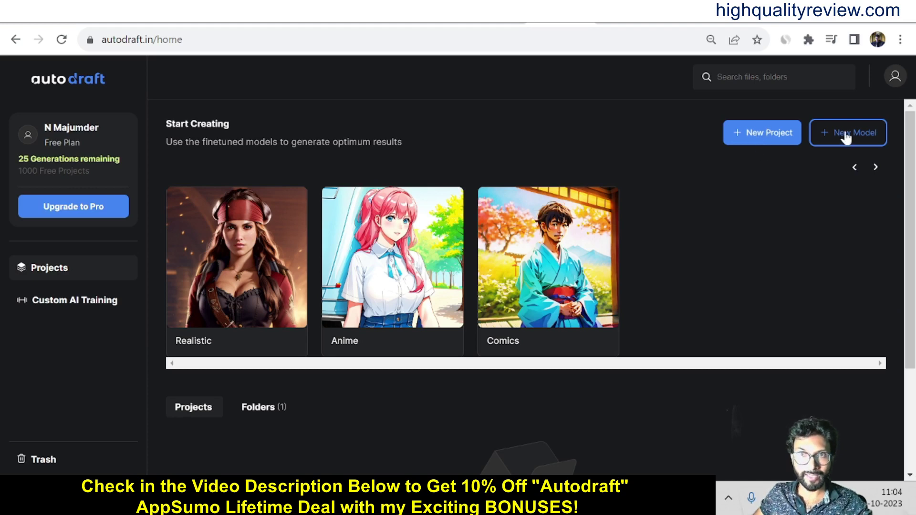
Create the project 'Test1' on the Realistic model with an empty description.
left_click(751, 134)
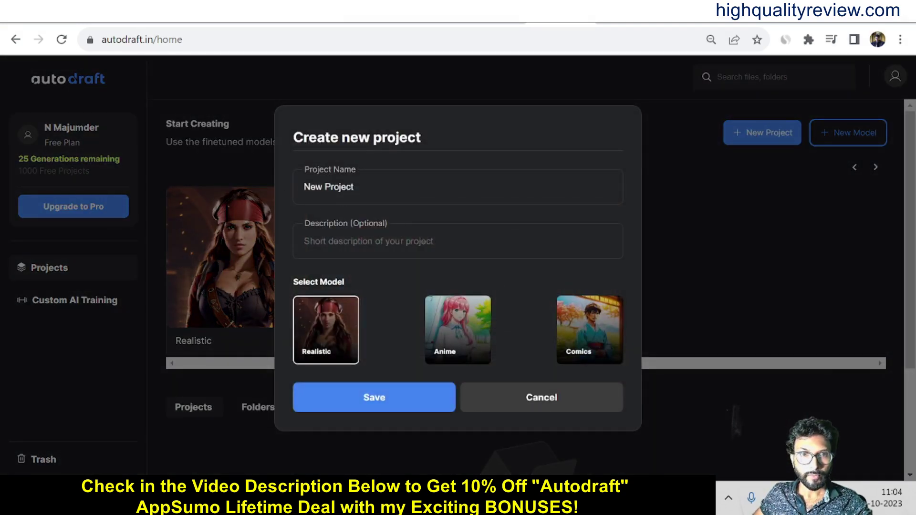
triple_click(294, 190)
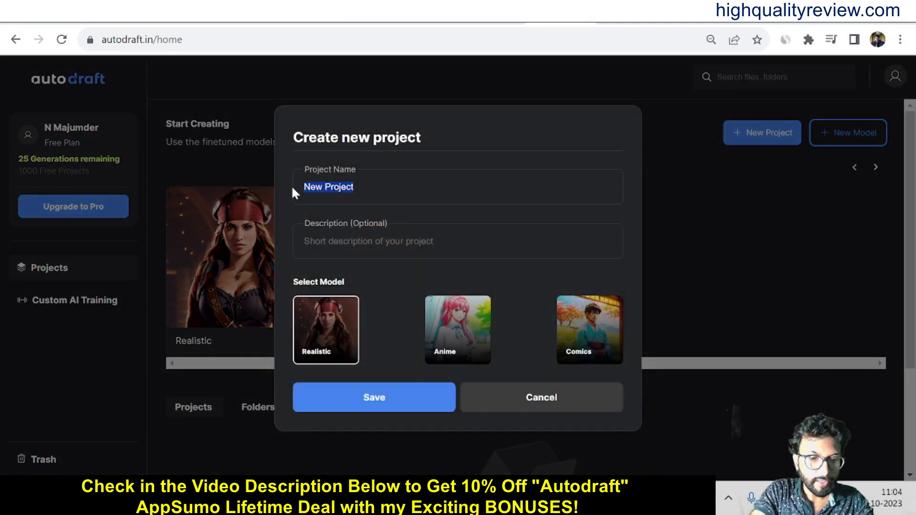
type("R")
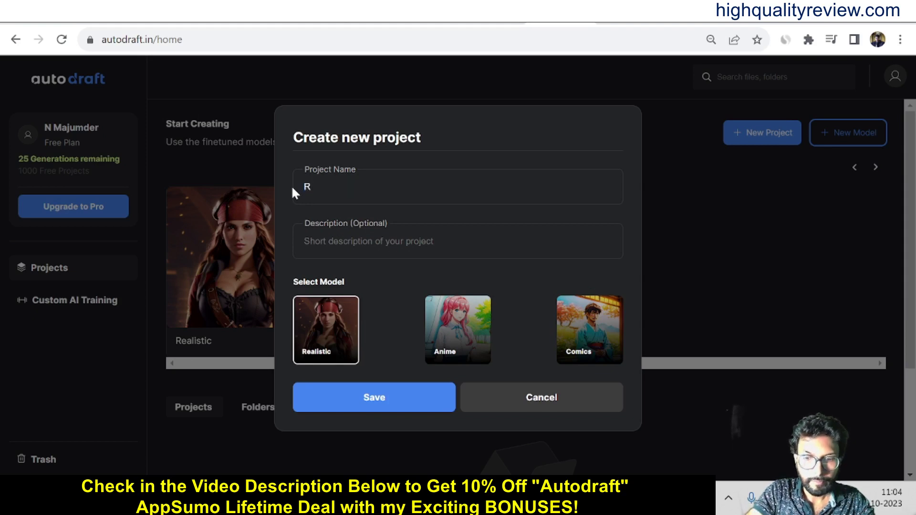
key("BackSpace")
type("Tes")
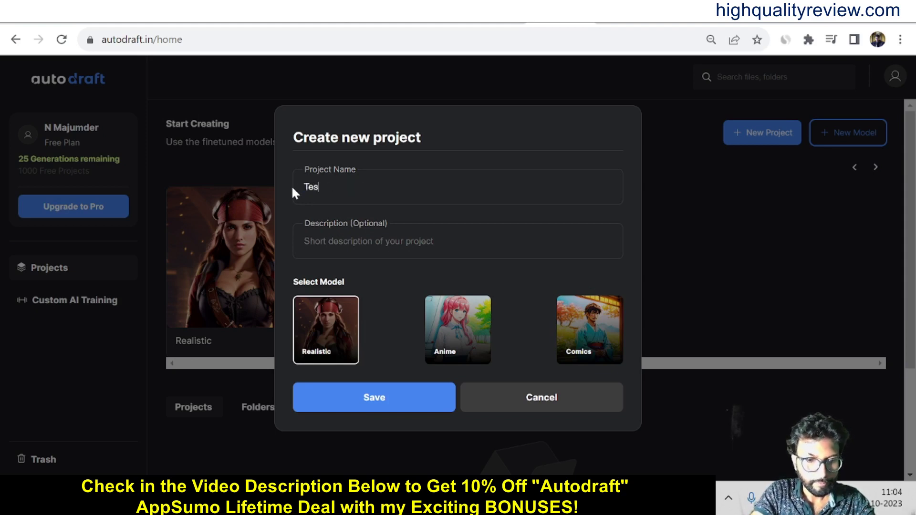
type("t1")
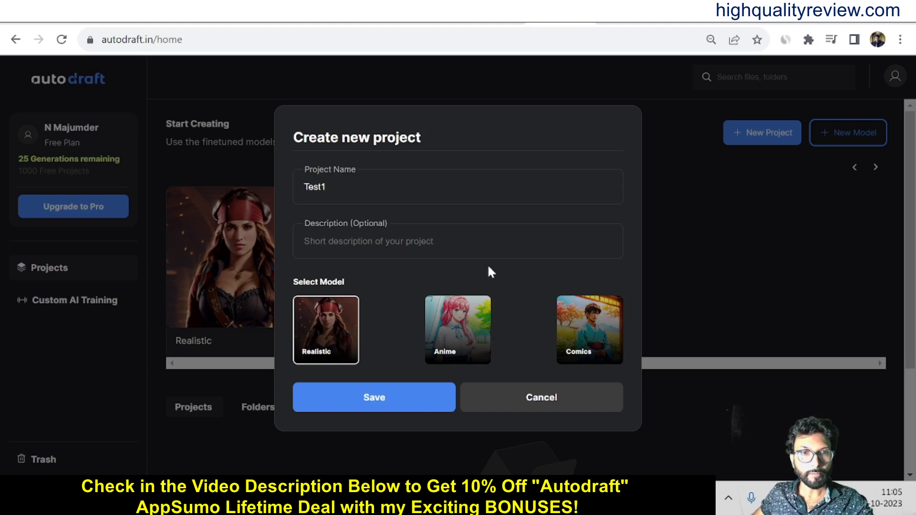
left_click(387, 244)
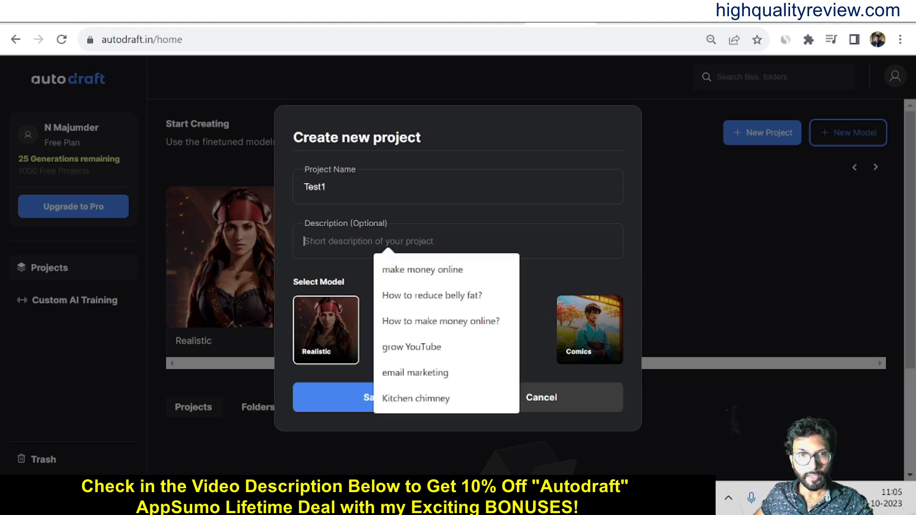
left_click(415, 219)
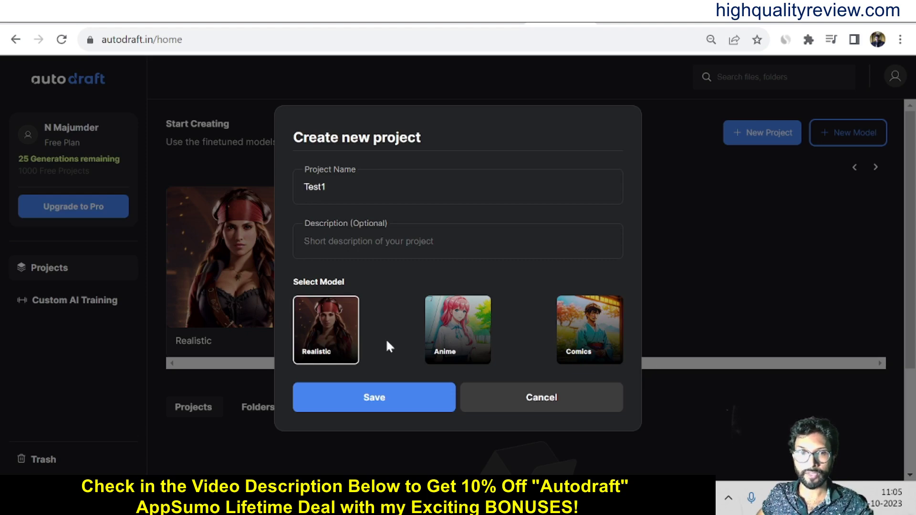
left_click(375, 403)
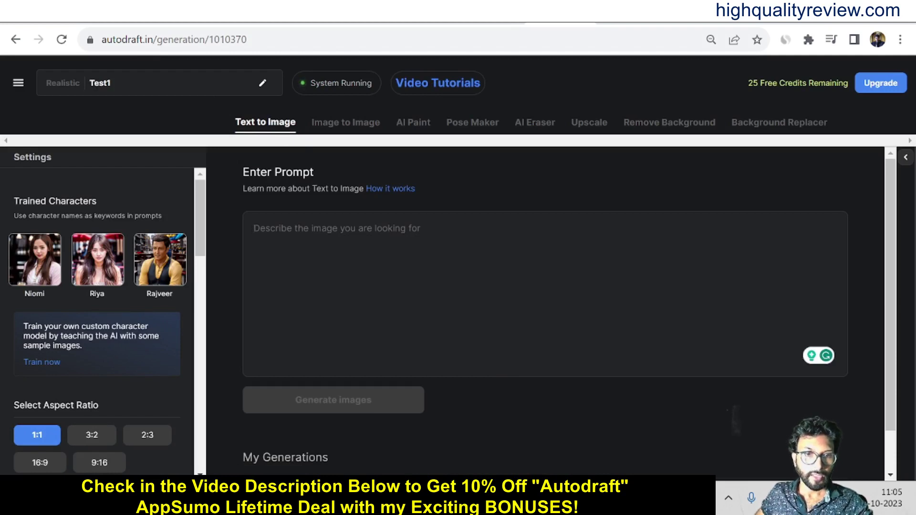
Enter the Text to Image prompt 'A dog is playing football'.
scroll(568, 315, "down", 1)
scroll(568, 315, "up", 1)
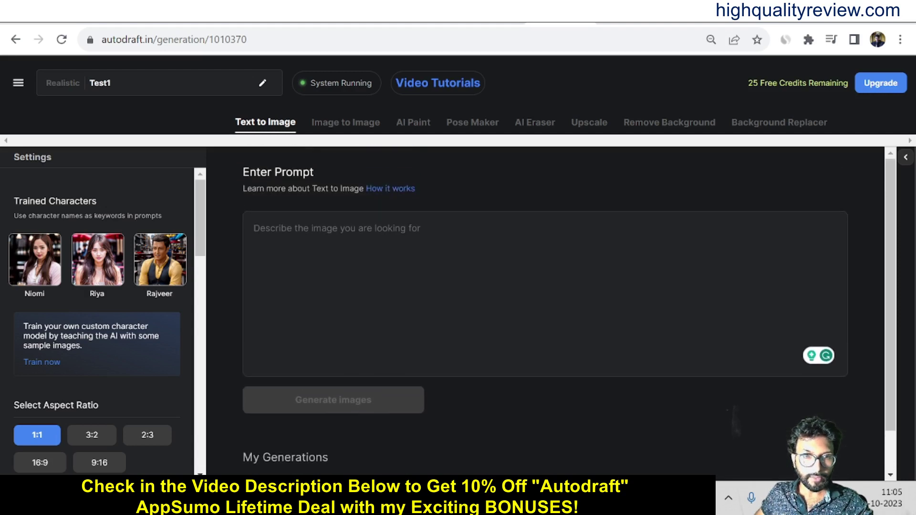
type("A ")
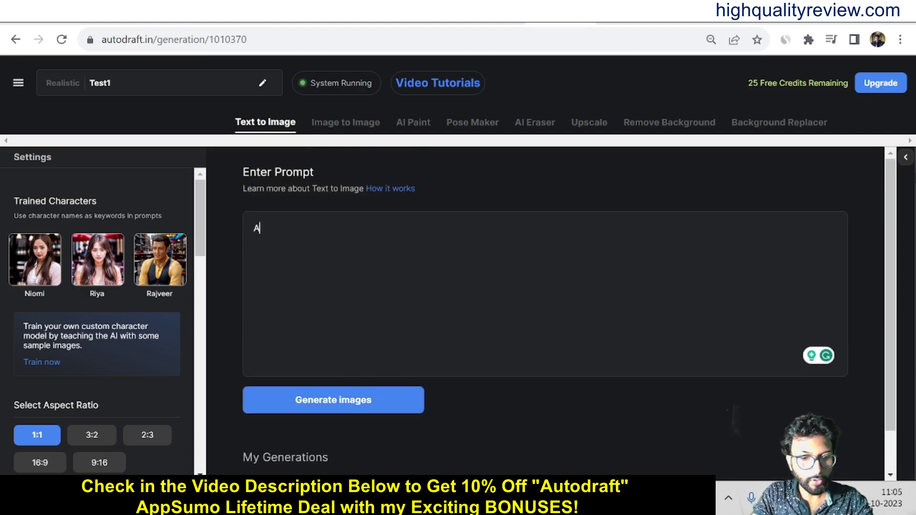
type("do")
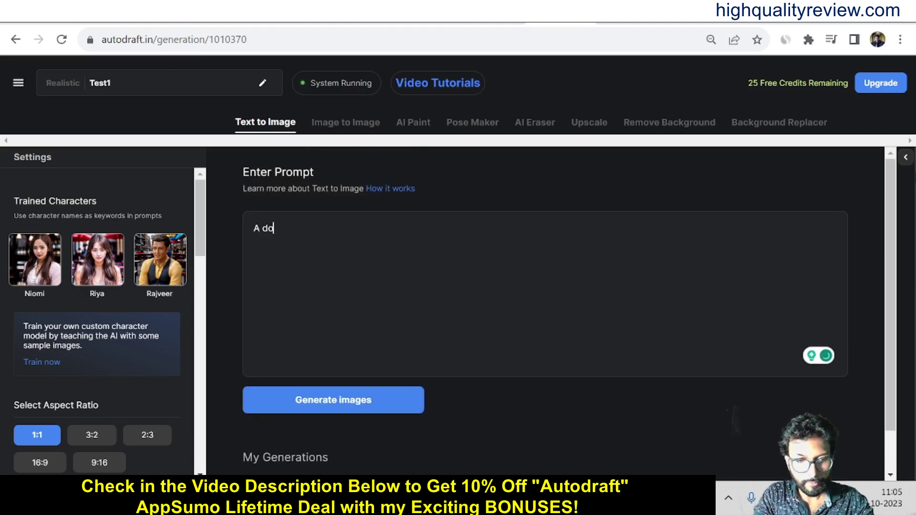
type("g ")
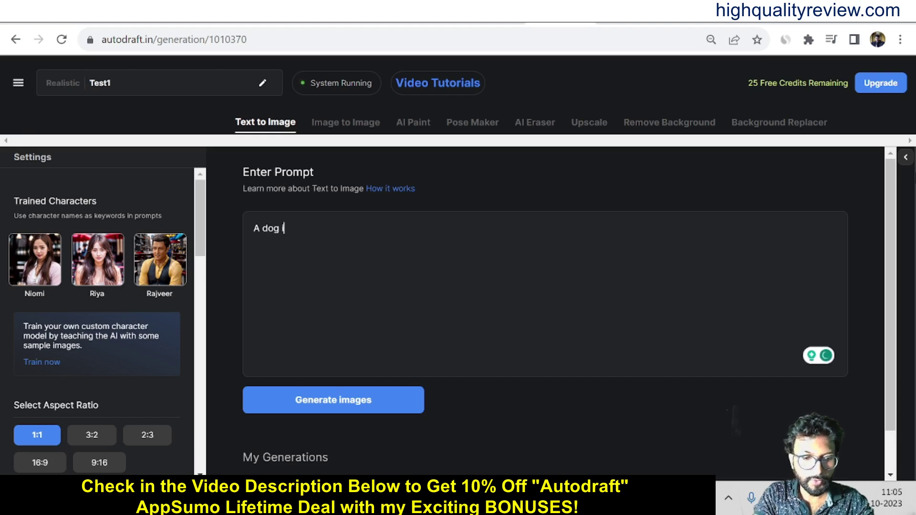
type("is pla")
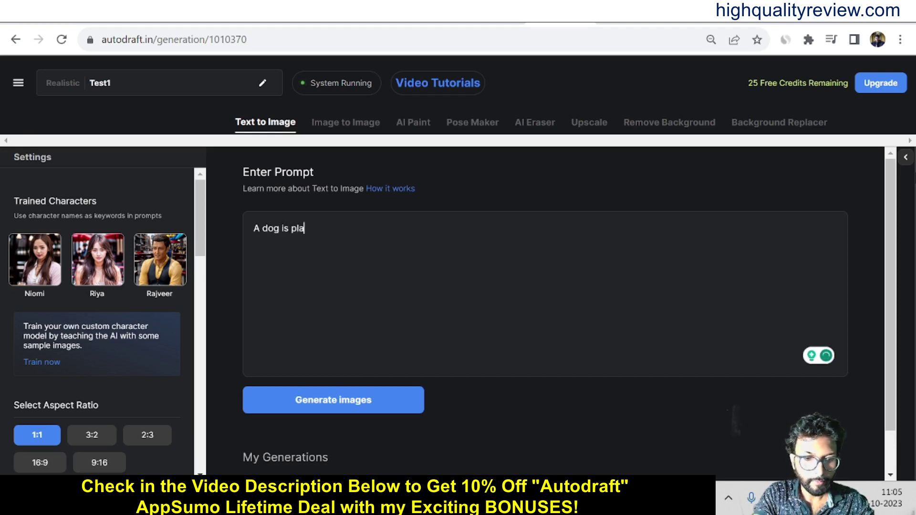
type("ying ")
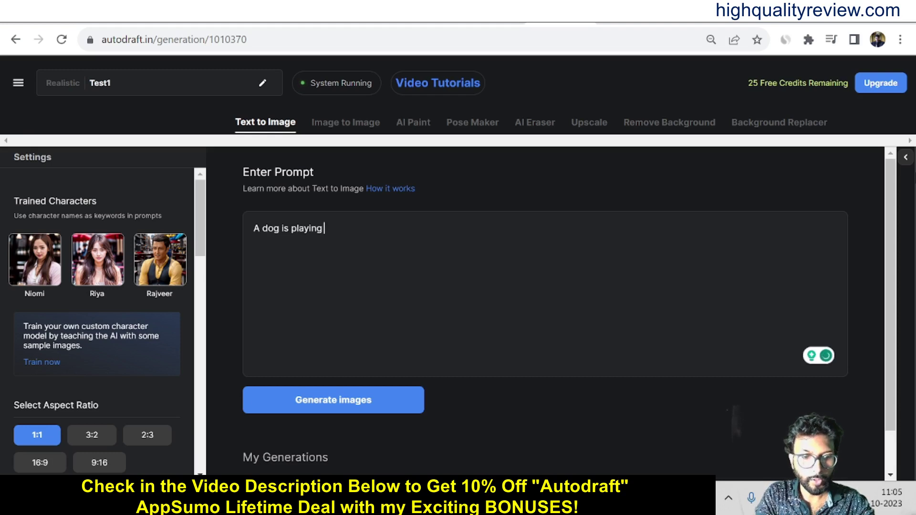
type("foot")
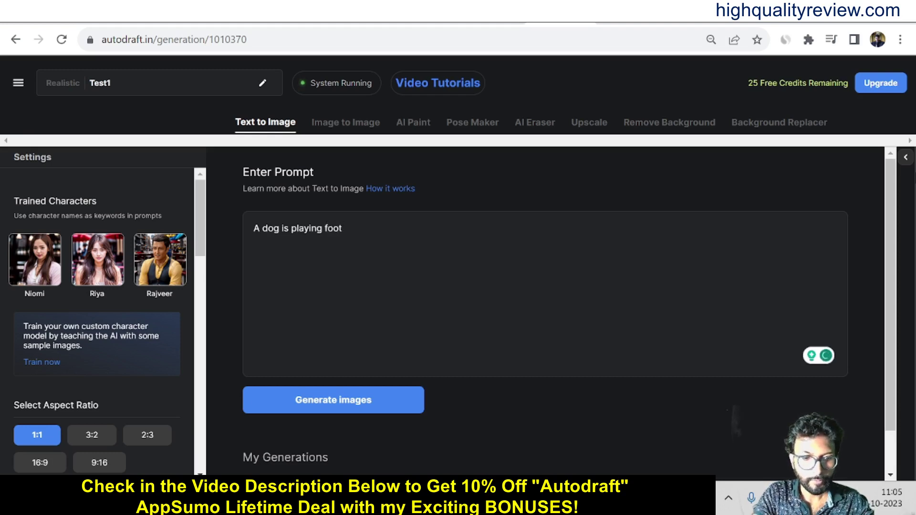
type("ball")
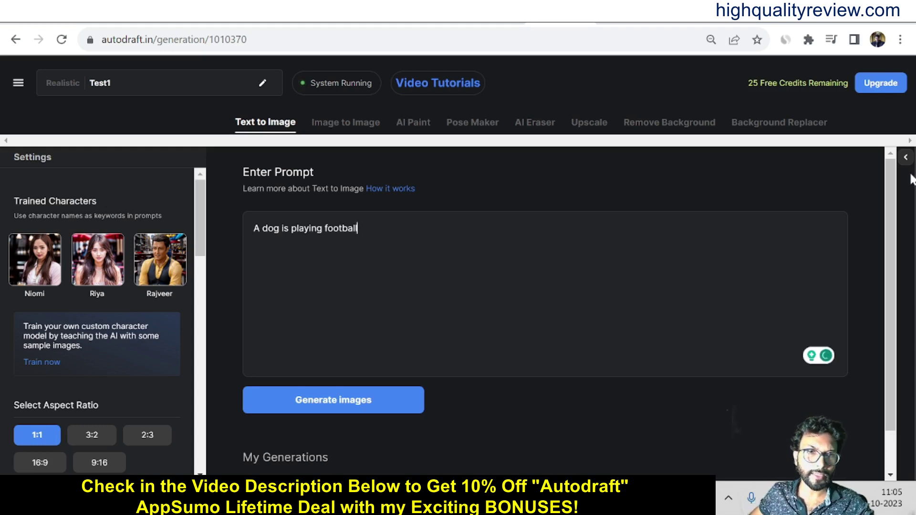
Generate four images from the dog football prompt and watch them load in My Generations.
left_click(316, 408)
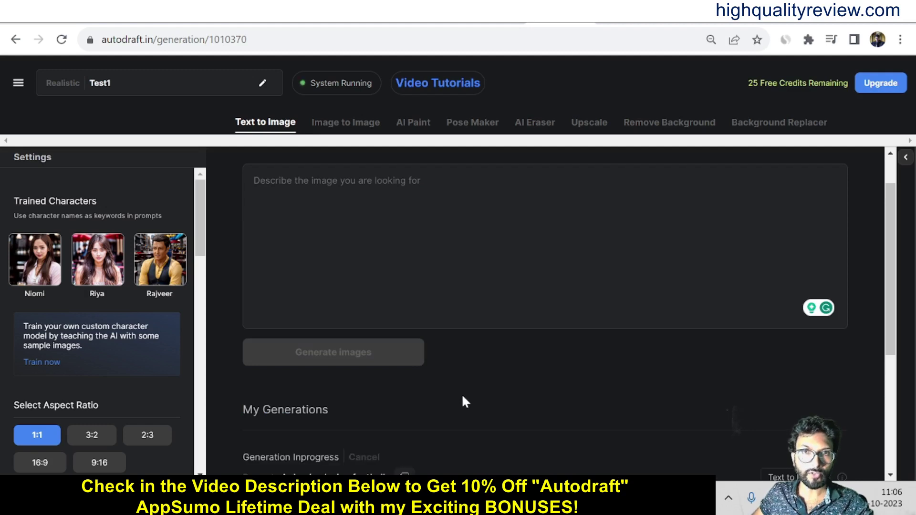
scroll(511, 377, "down", 5)
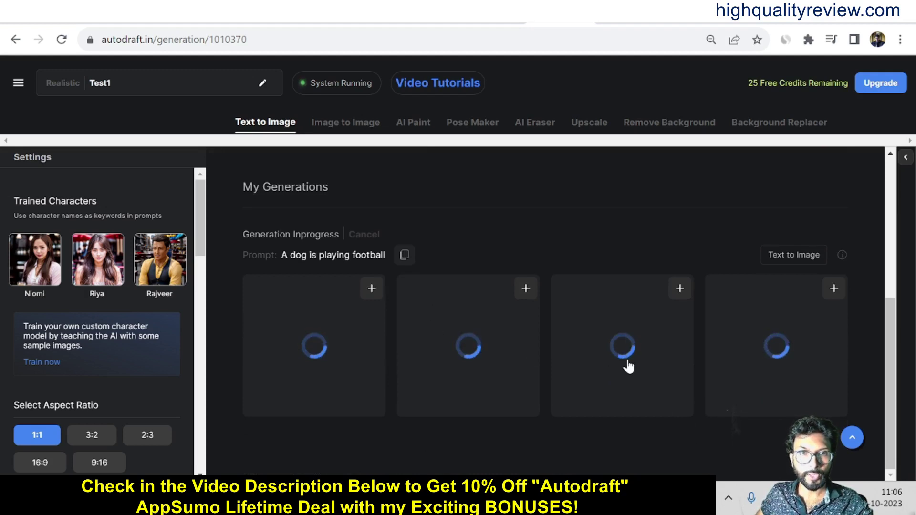
Switch the workspace to the Image to Image tab.
left_click(343, 125)
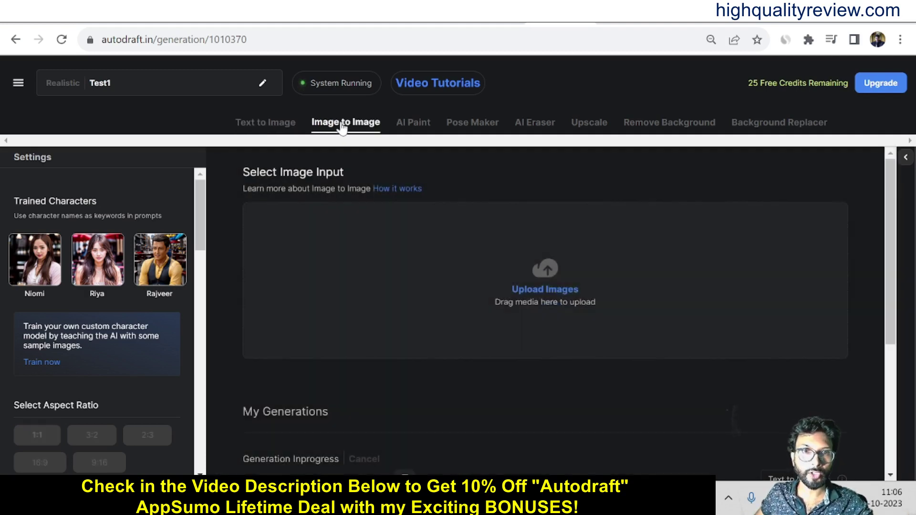
Upload the long wavy hair photo from Downloads as the image-to-image source.
left_click(534, 292)
scroll(496, 286, "down", 10)
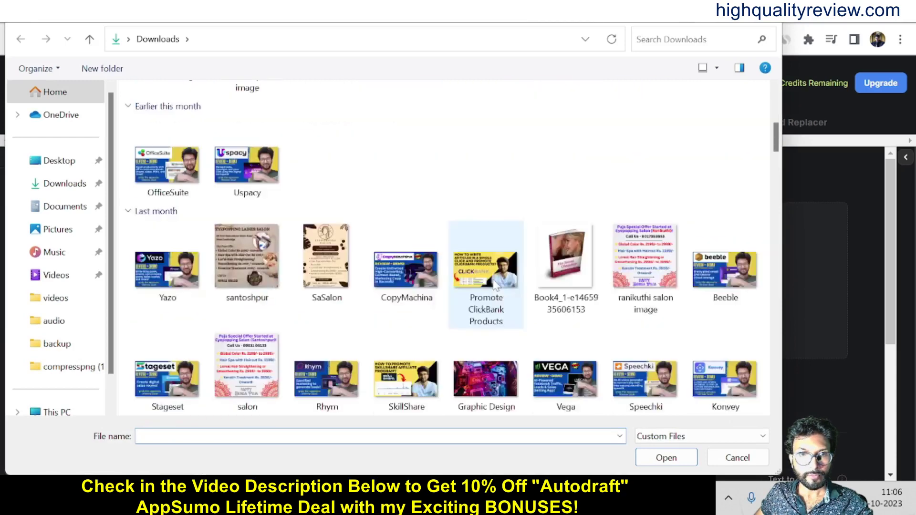
left_click(334, 210)
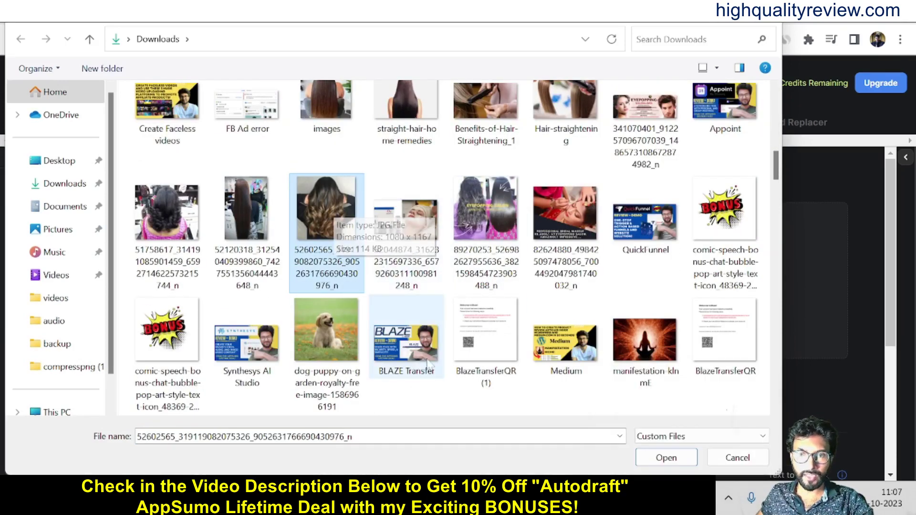
left_click(665, 459)
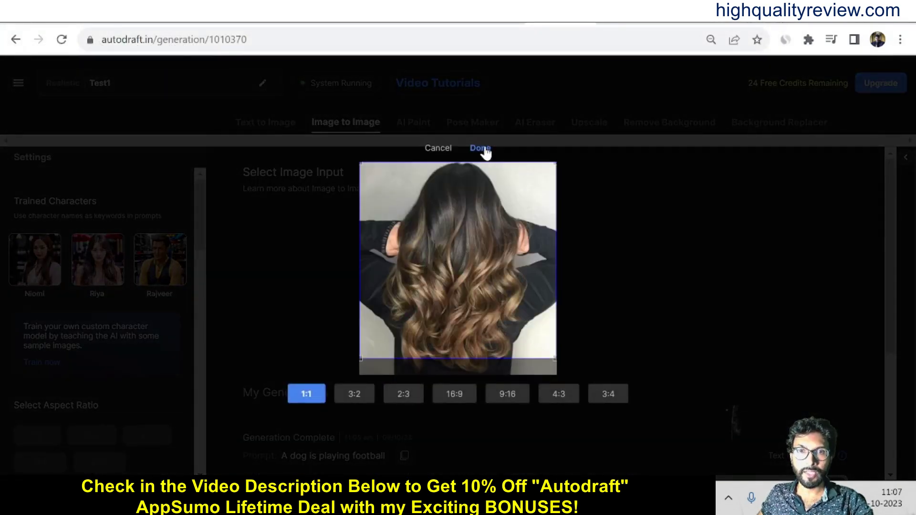
Keep the 1:1 crop so the wavy-hair photo becomes the Image to Image source.
left_click(480, 148)
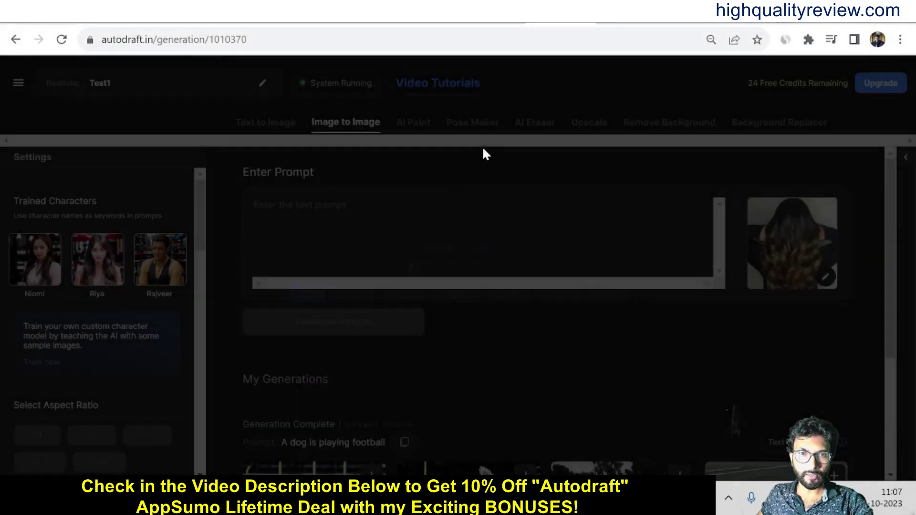
scroll(564, 356, "down", 2)
scroll(564, 361, "up", 2)
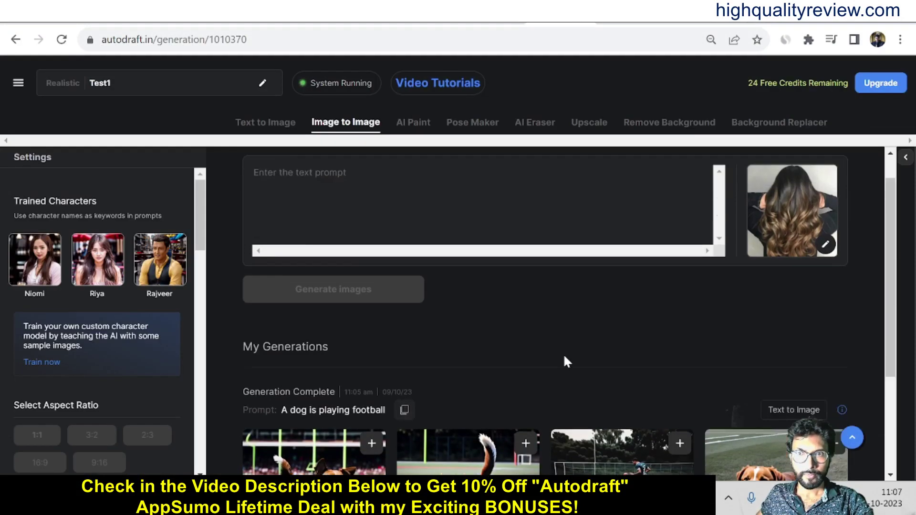
left_click(254, 205)
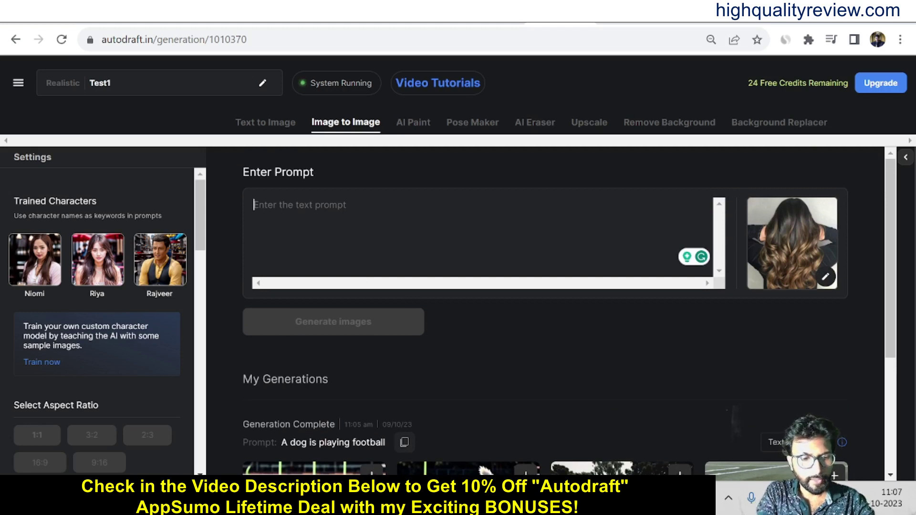
Enter the prompt 'create similar images' for the hair photo.
type("create ")
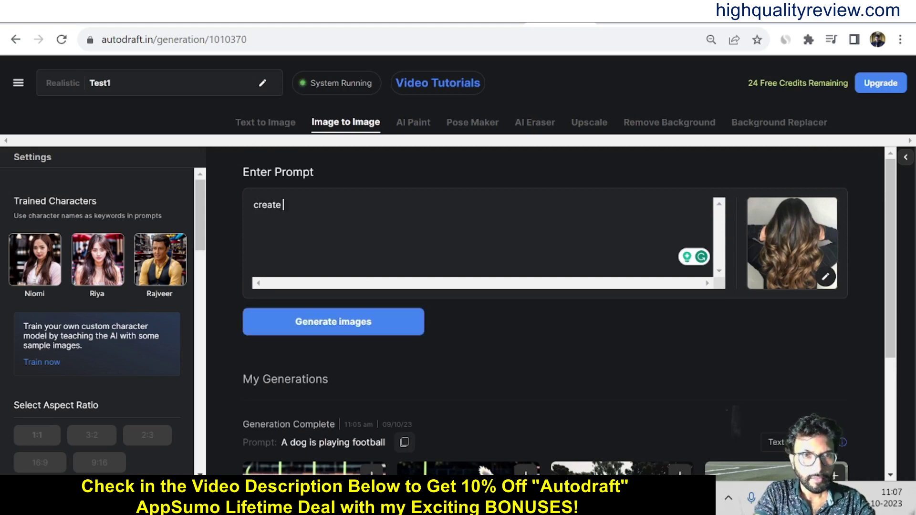
type("si")
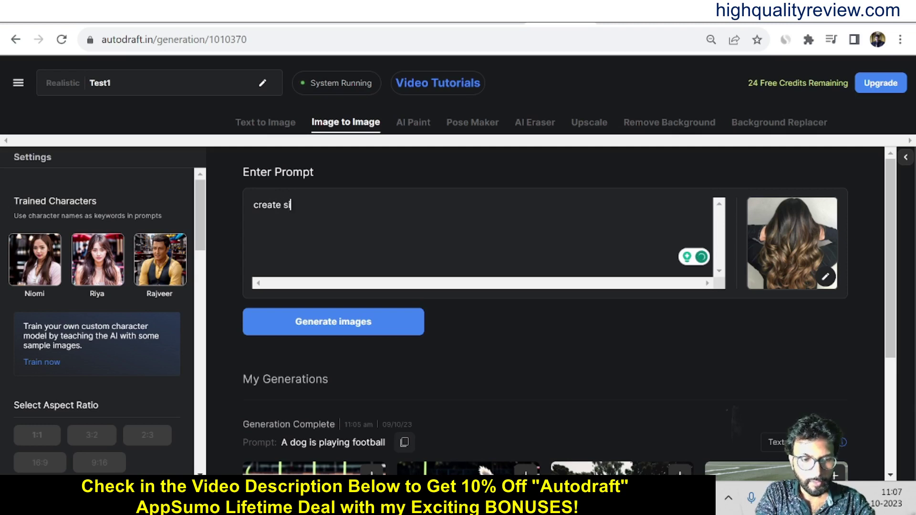
type("milar ")
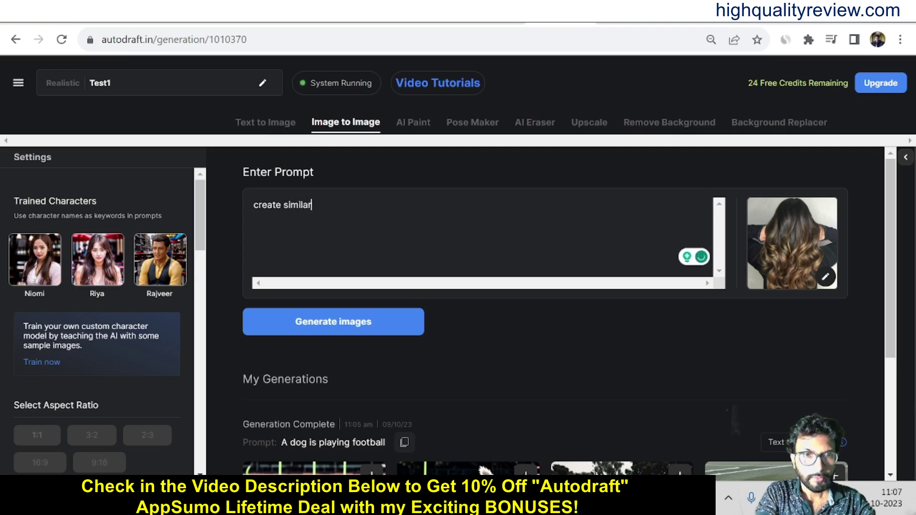
type("i")
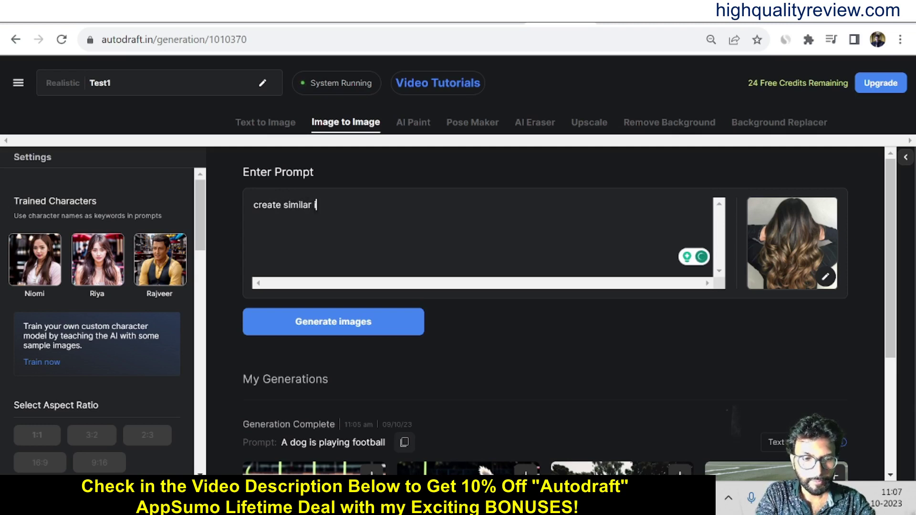
type("mages")
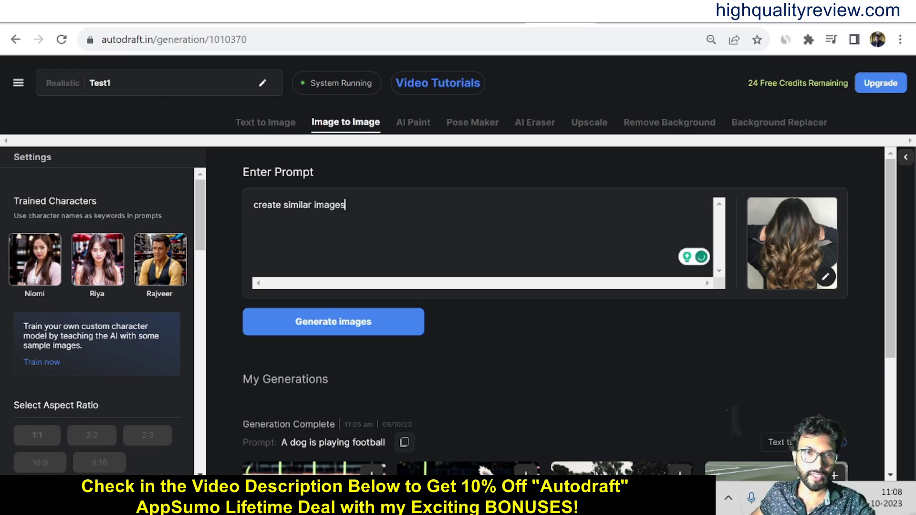
Generate four hair variations, then review them and the dog-football images in My Generations.
left_click(332, 334)
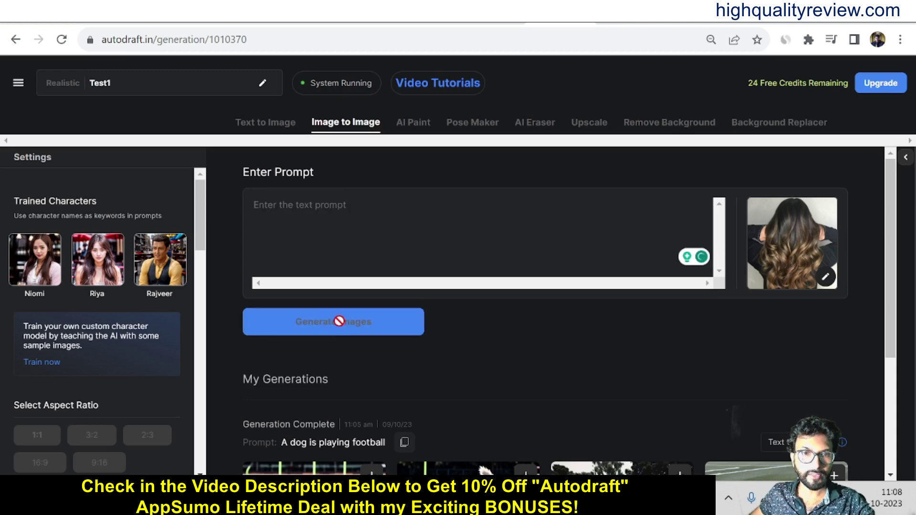
scroll(493, 317, "down", 3)
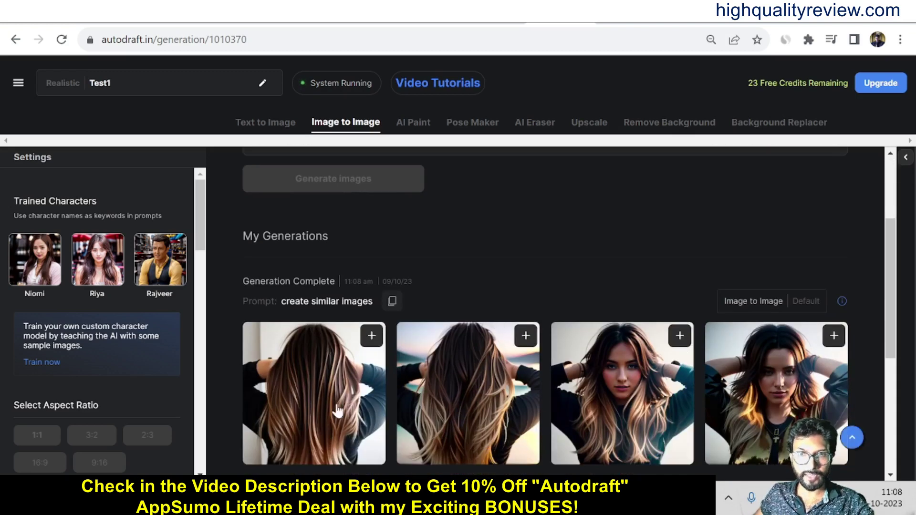
scroll(496, 407, "down", 2)
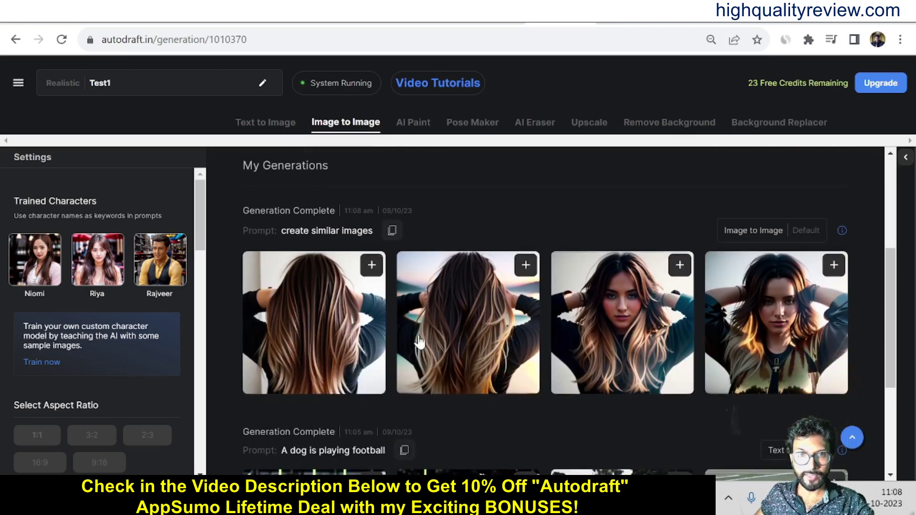
scroll(403, 345, "up", 4)
scroll(733, 308, "down", 3)
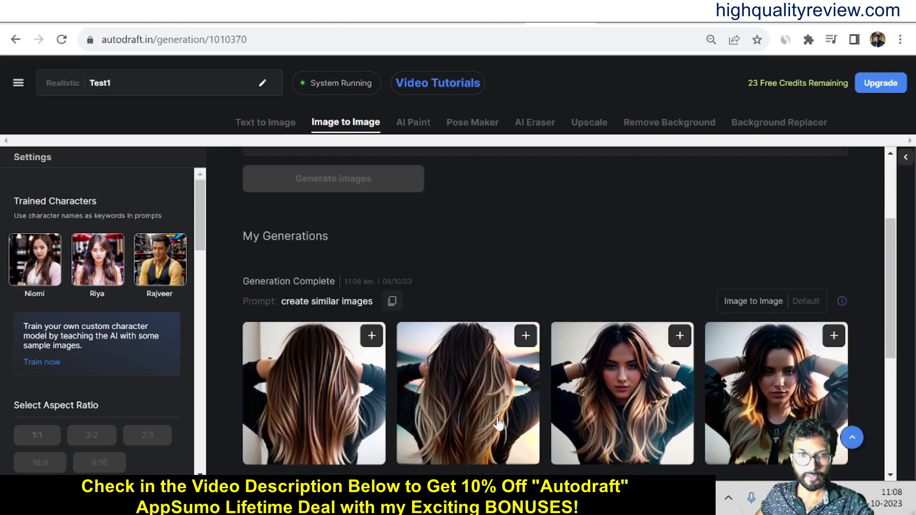
scroll(499, 387, "down", 2)
scroll(499, 384, "down", 3)
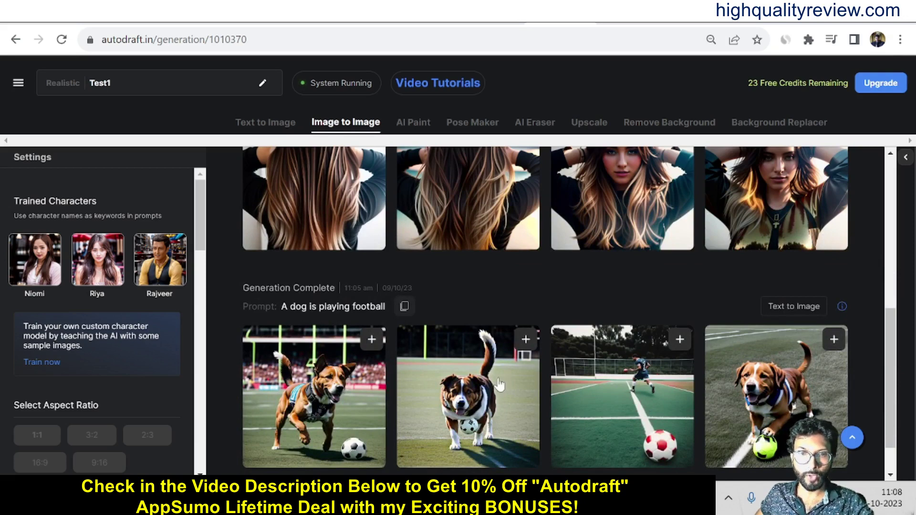
scroll(500, 386, "down", 1)
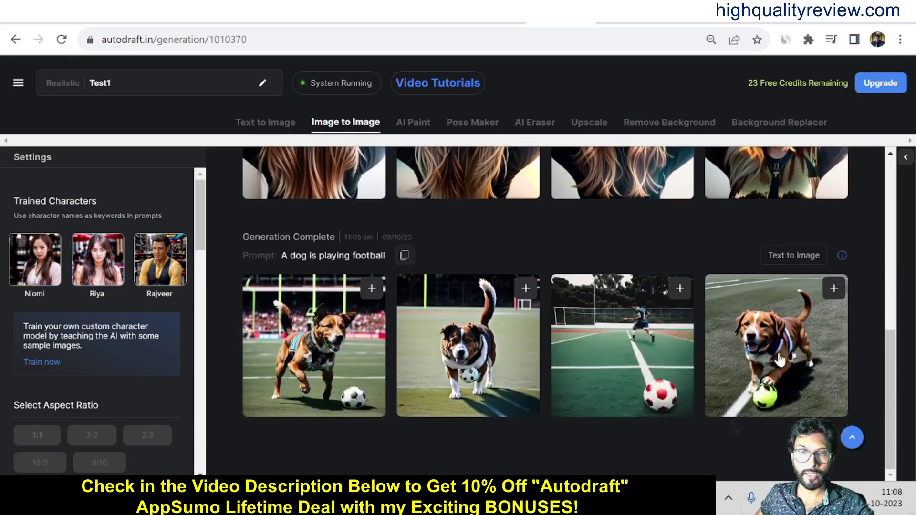